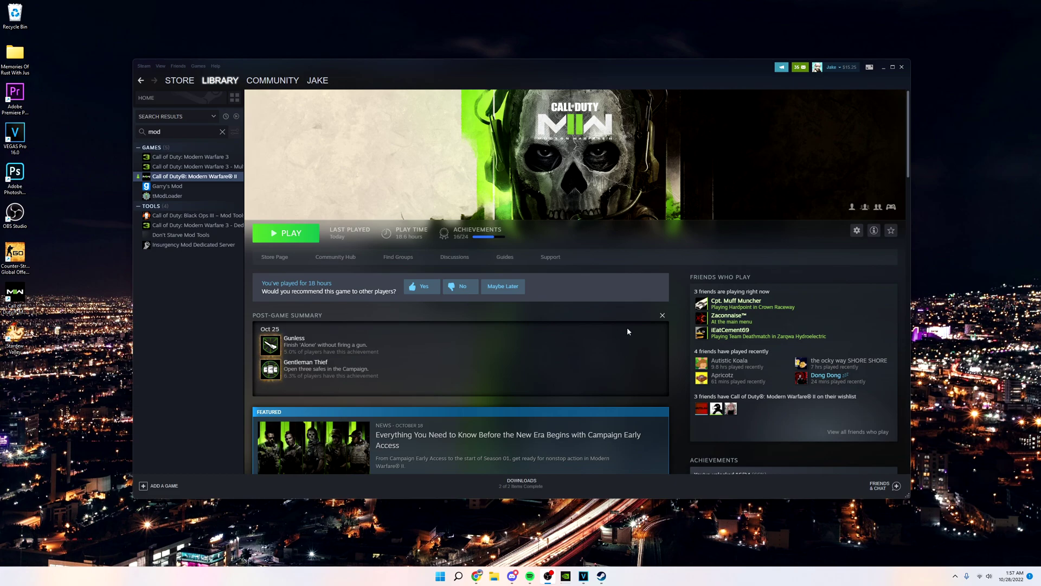
Search Windows for 'ge' and launch GeForce Experience from the best match
click(458, 576)
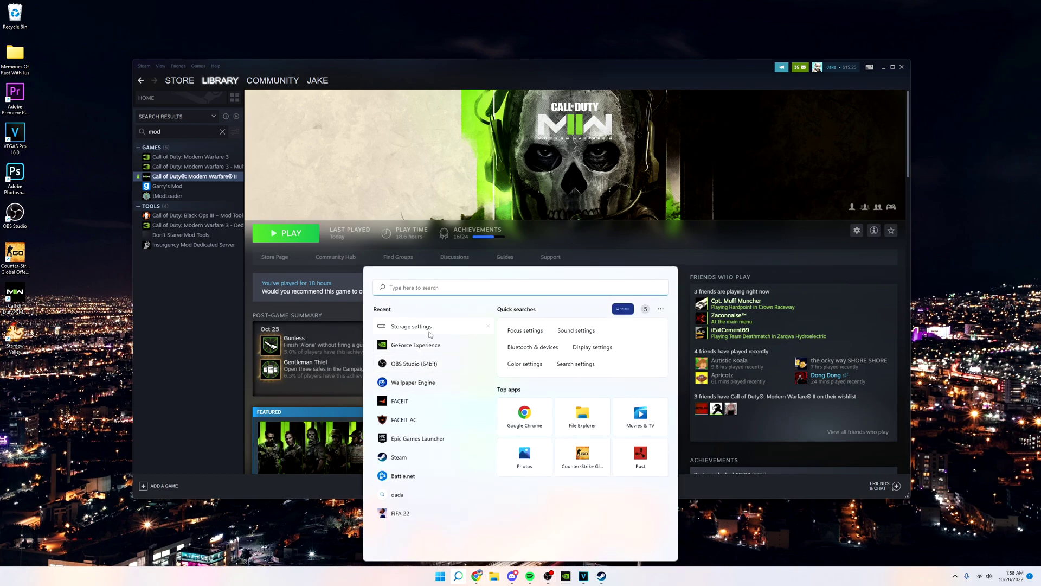
text(ge)
key(BackSpace)
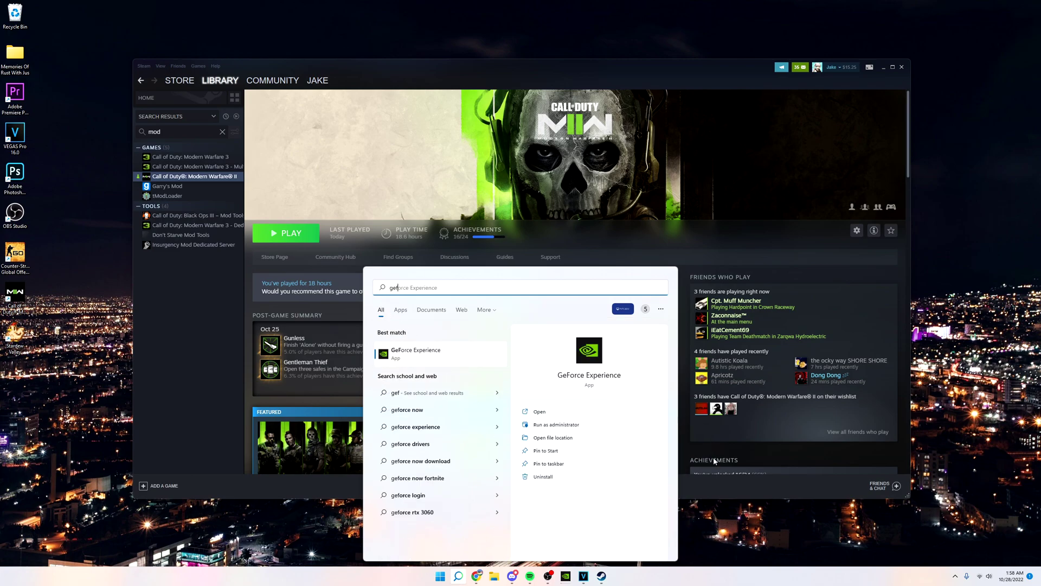
click(606, 572)
Check GeForce Experience Drivers for Game Ready Driver 526.47 versus installed 522.25, then return to Steam
click(566, 574)
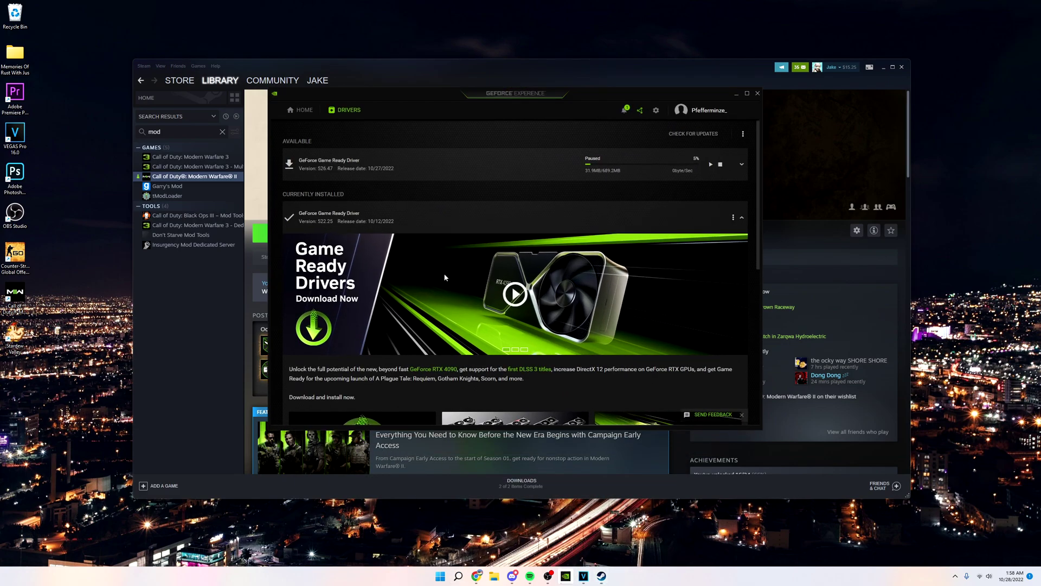
click(302, 110)
click(347, 110)
key(alt+Tab)
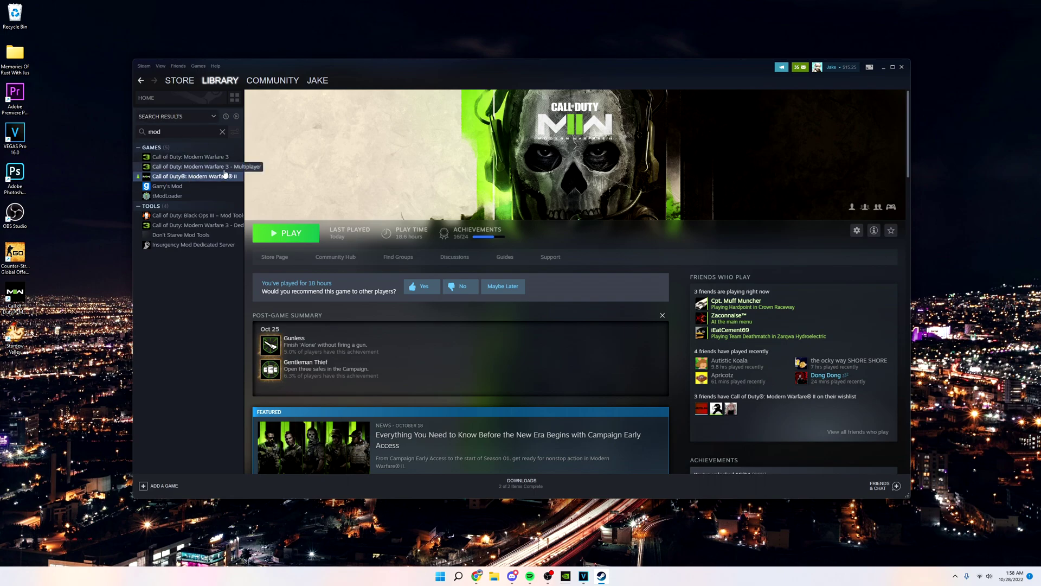
Browse Modern Warfare II's local files to open its Call of Duty HQ folder in File Explorer
right_click(199, 176)
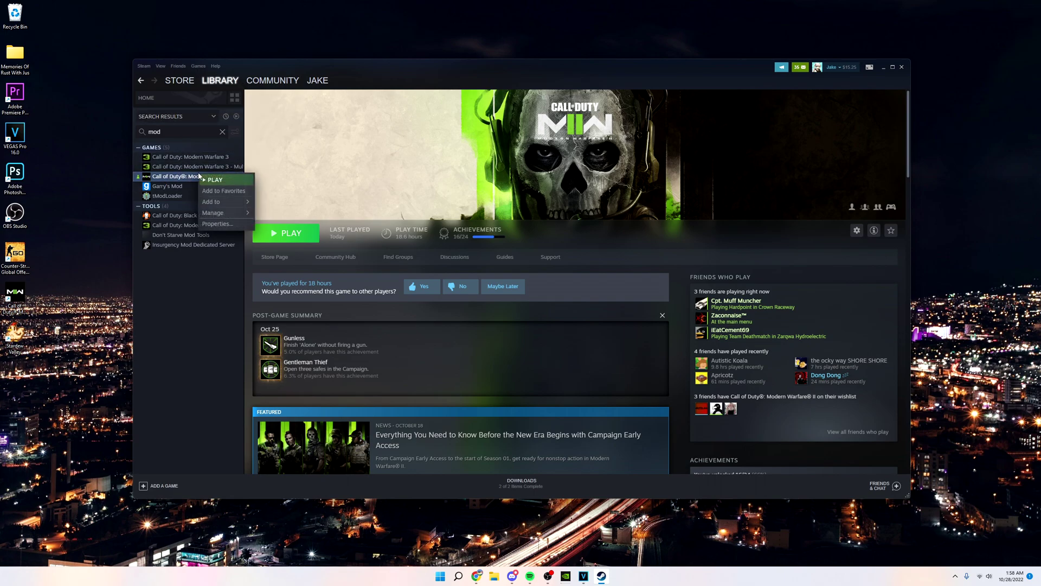
mouse_move(208, 214)
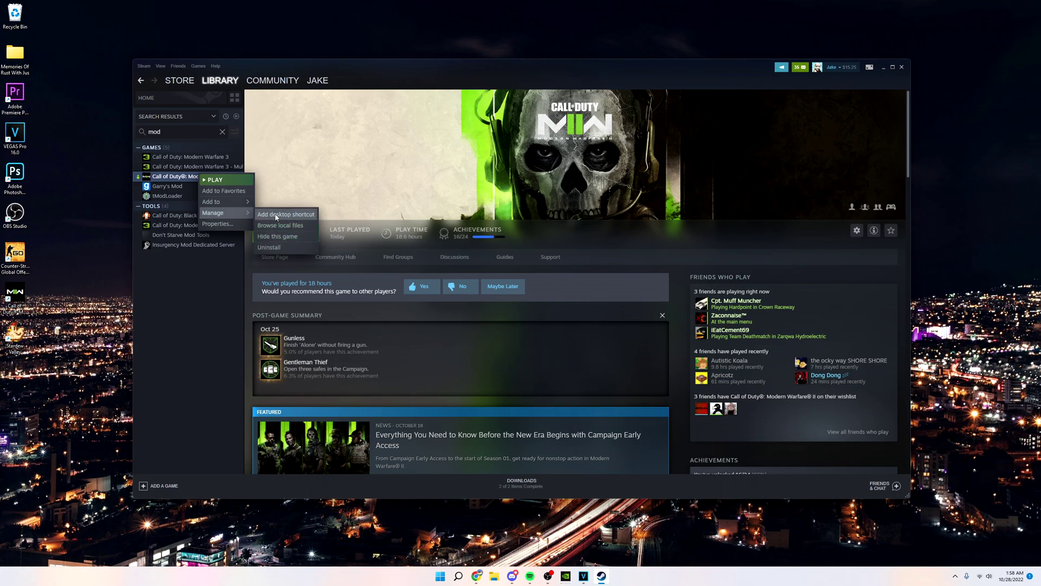
click(280, 225)
scroll(300, 250, down, 2)
Open the cod application's Properties on the Compatibility tab
scroll(354, 363, down, 2)
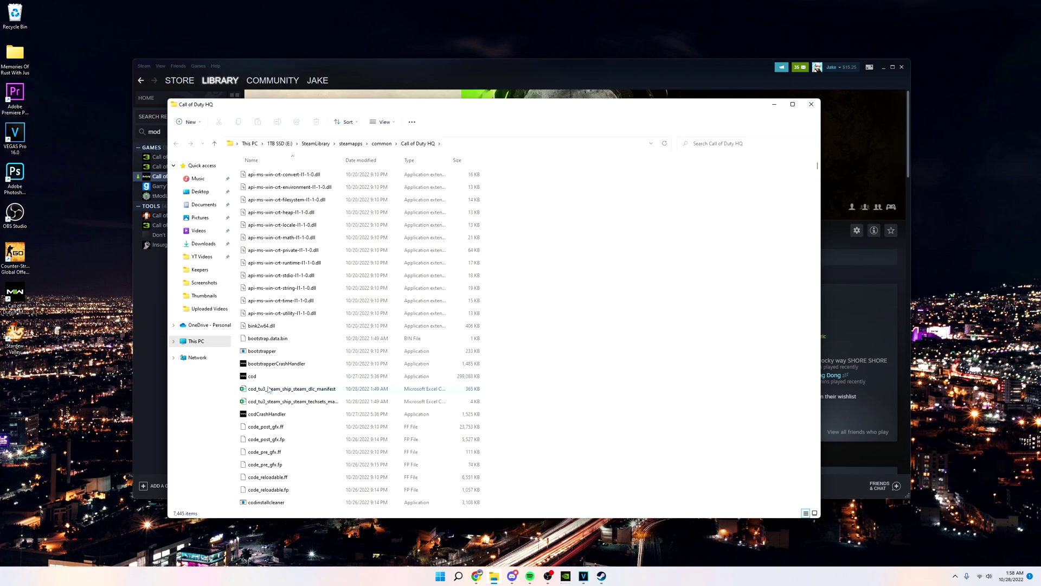
right_click(265, 377)
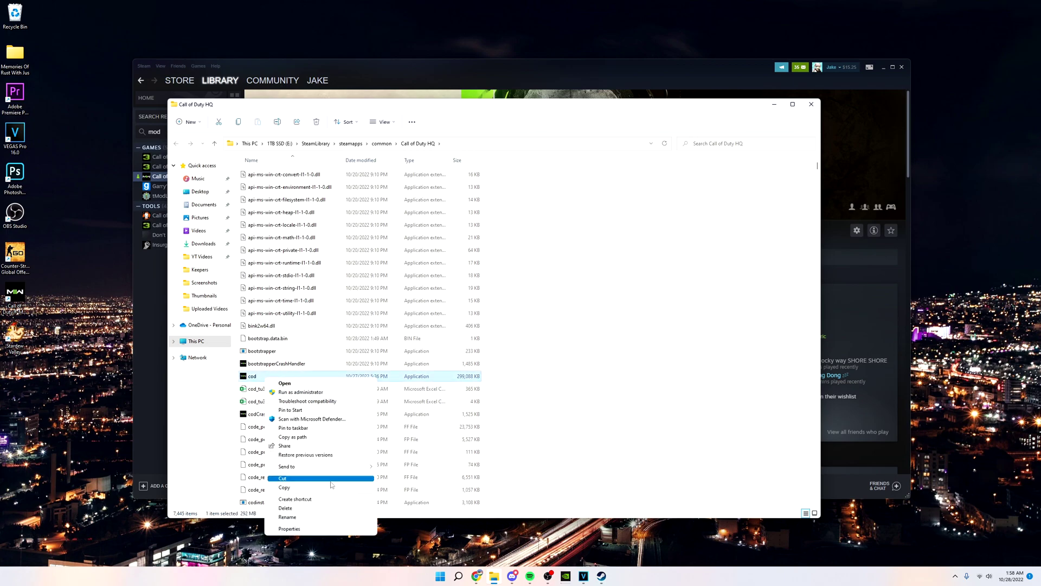
click(310, 533)
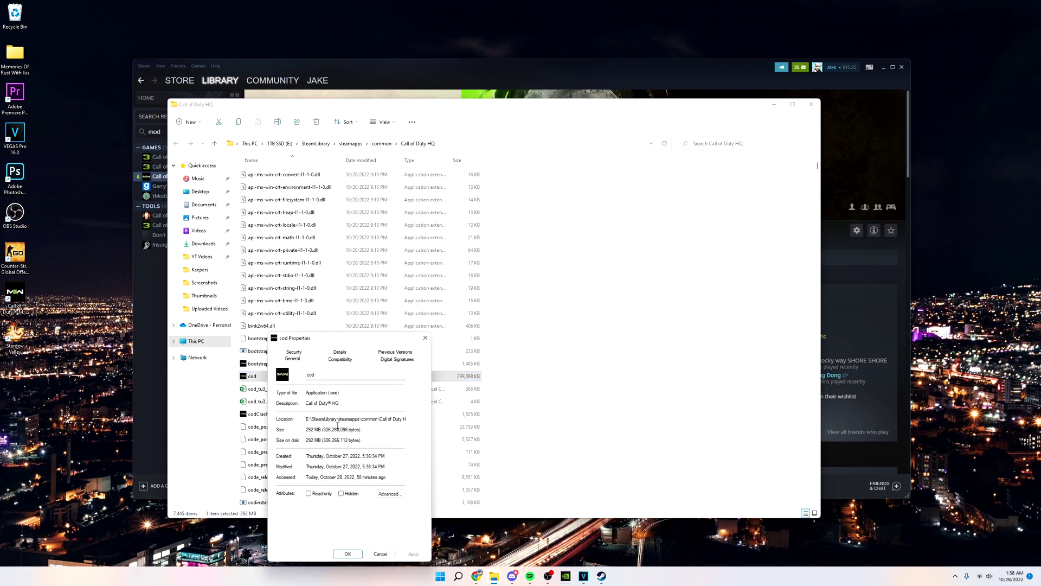
drag(353, 341, 555, 207)
click(543, 228)
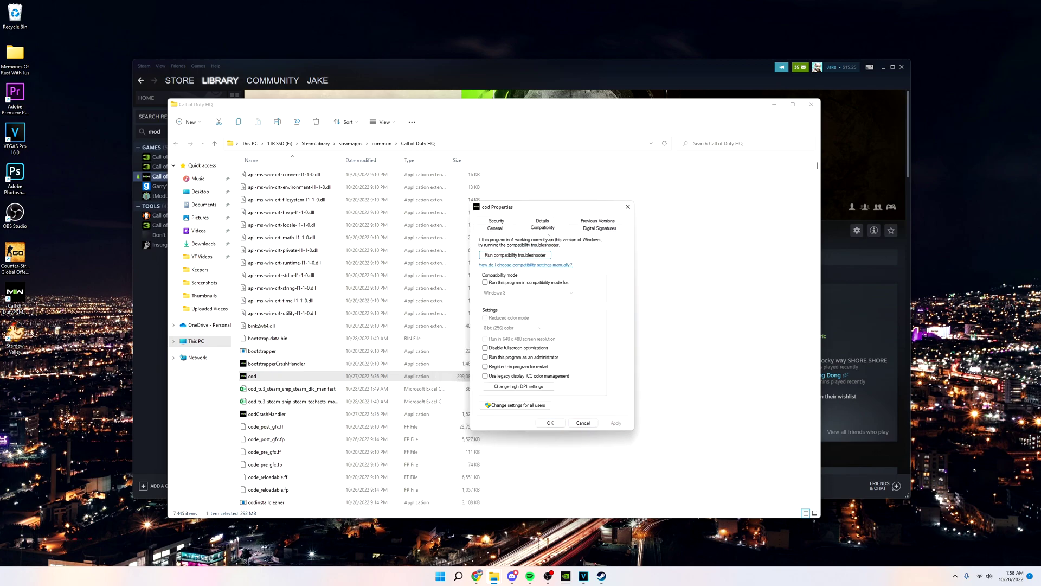
Enable compatibility mode for Windows 8 on cod, then apply and confirm
click(503, 284)
click(518, 293)
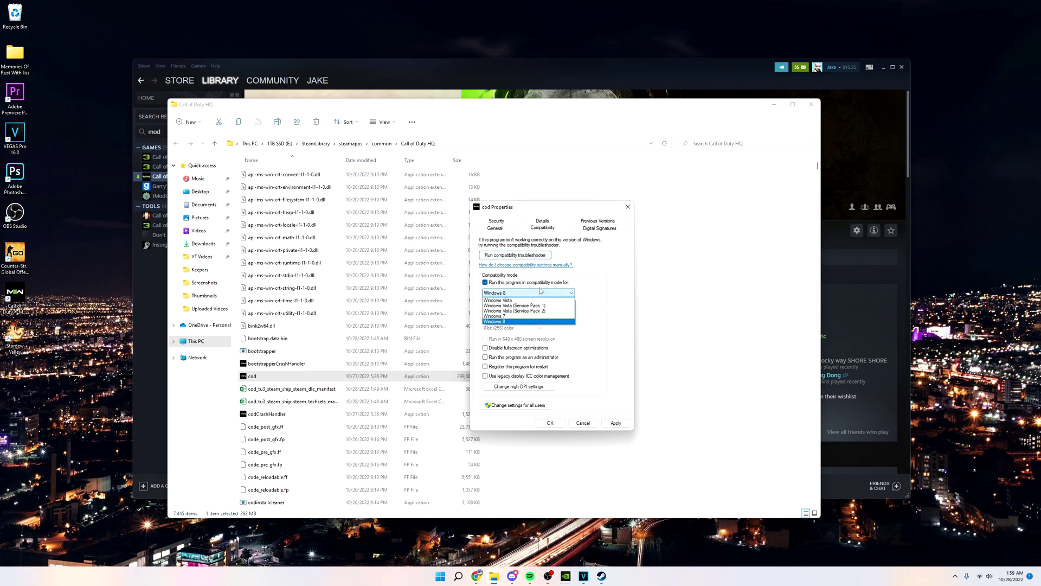
click(509, 321)
click(510, 293)
click(511, 321)
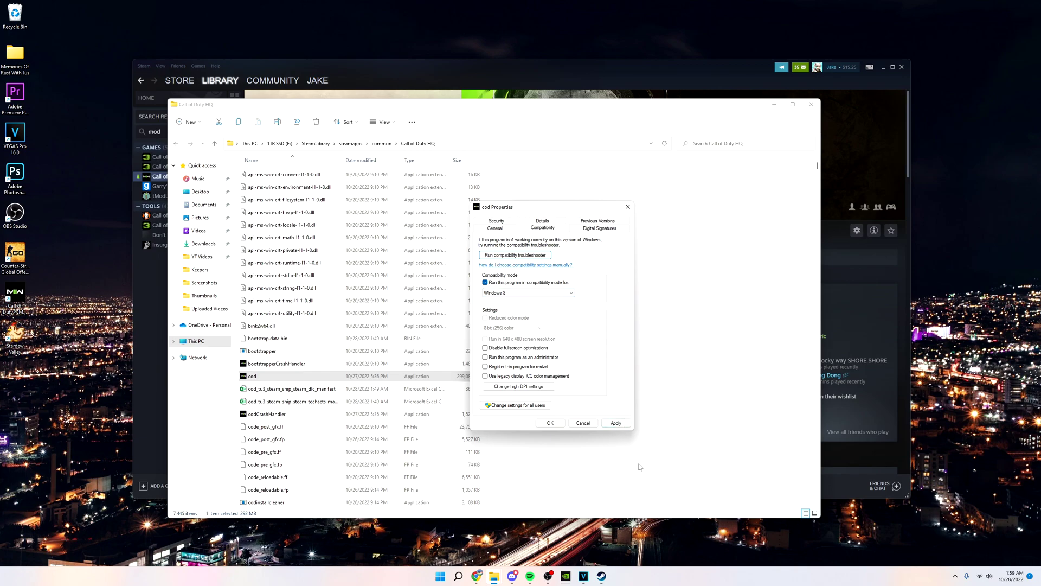
click(616, 424)
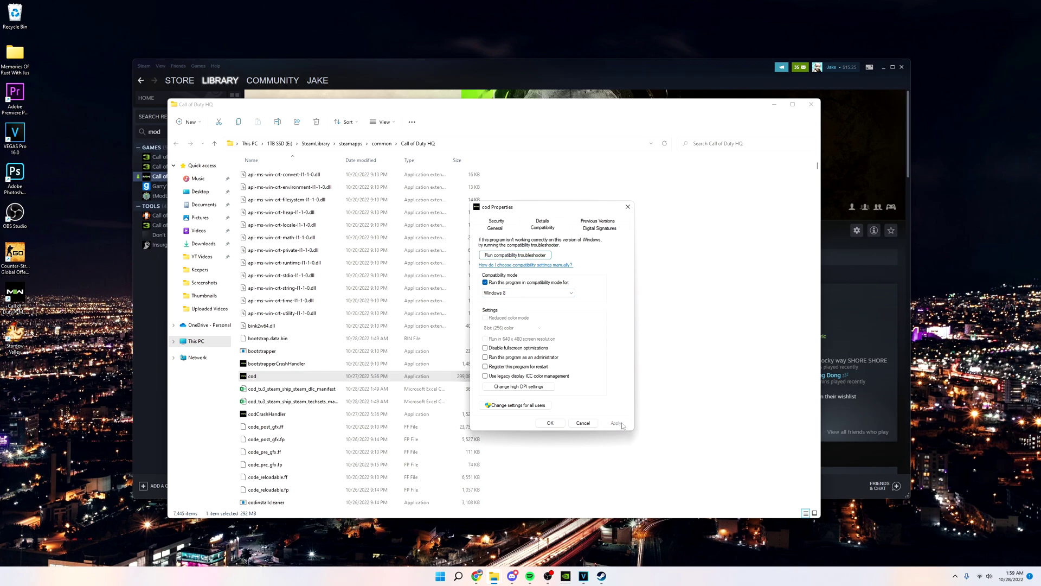
click(554, 424)
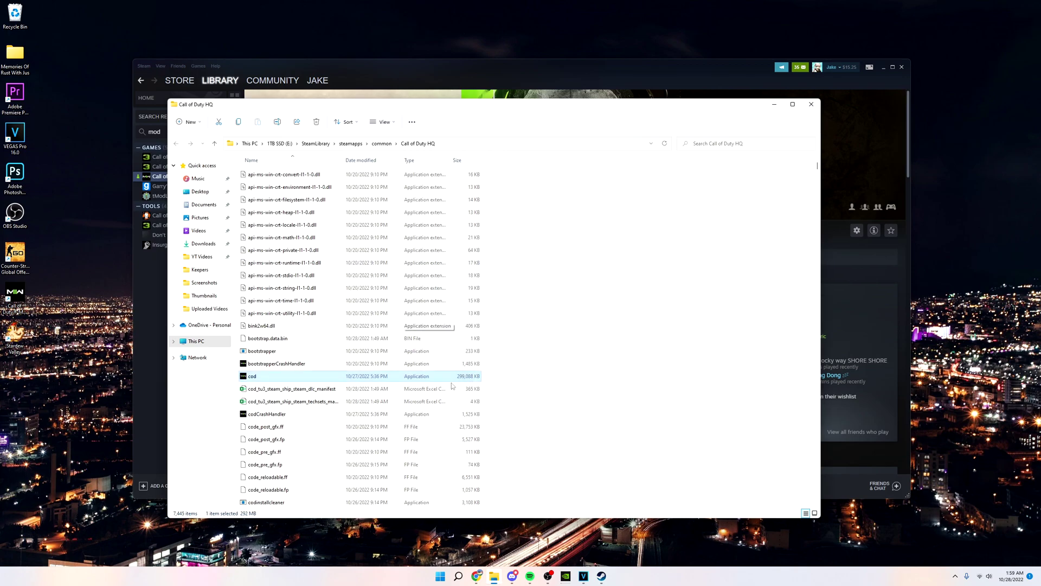
click(645, 375)
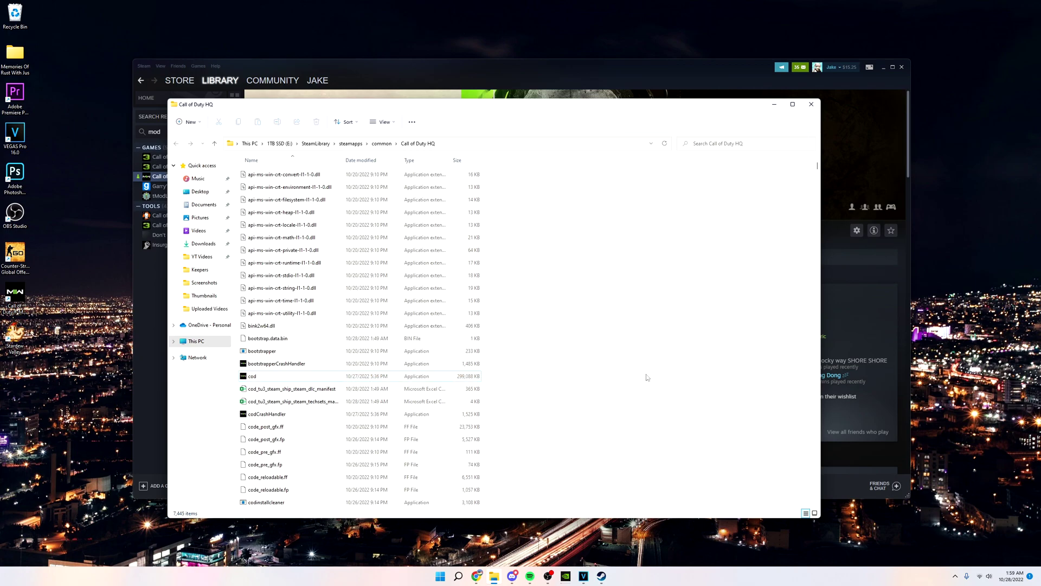
Reopen cod's Properties to recheck its Windows 8 compatibility settings
click(270, 376)
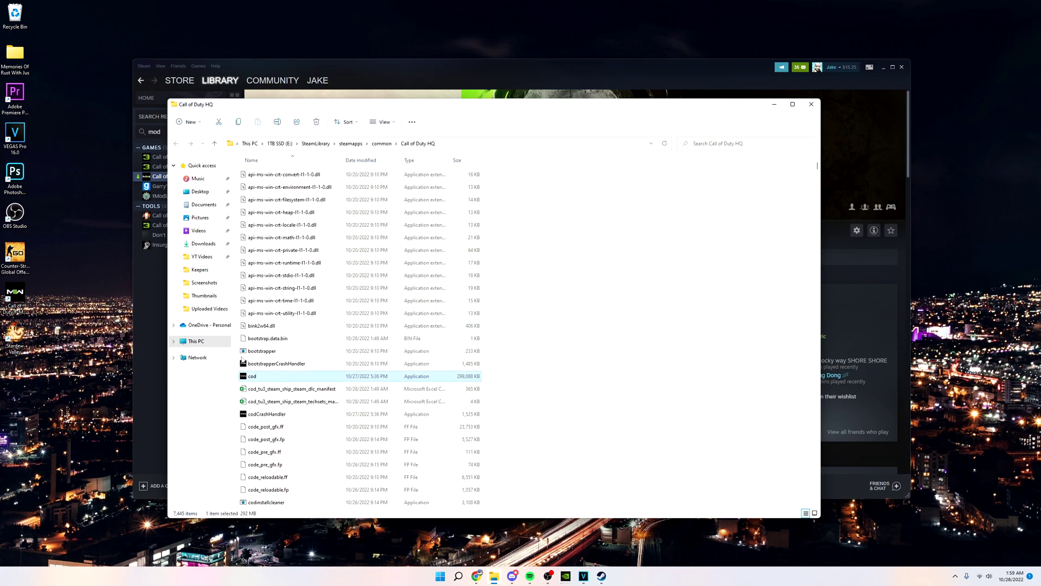
right_click(326, 377)
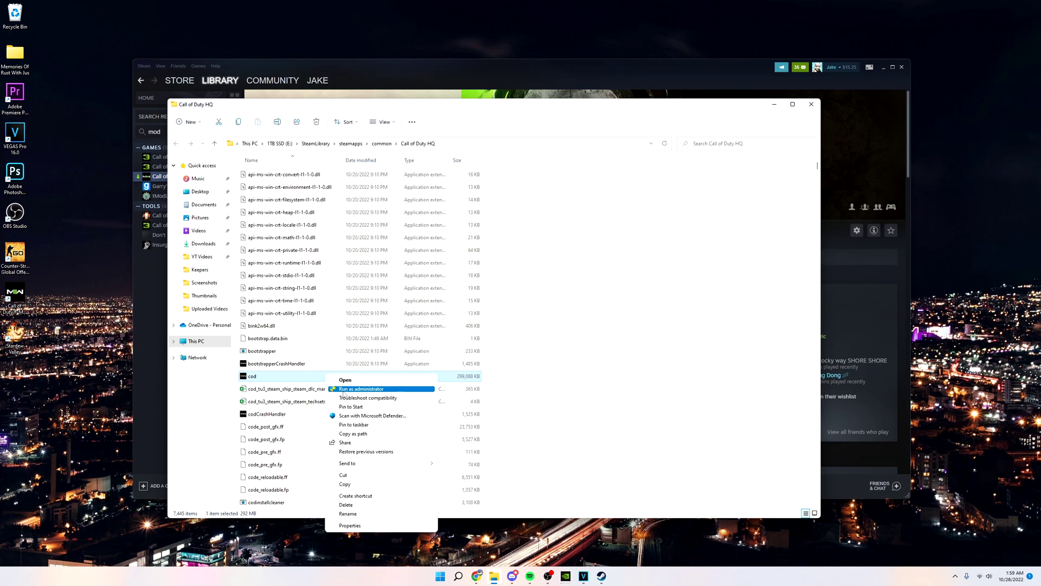
click(386, 527)
click(401, 358)
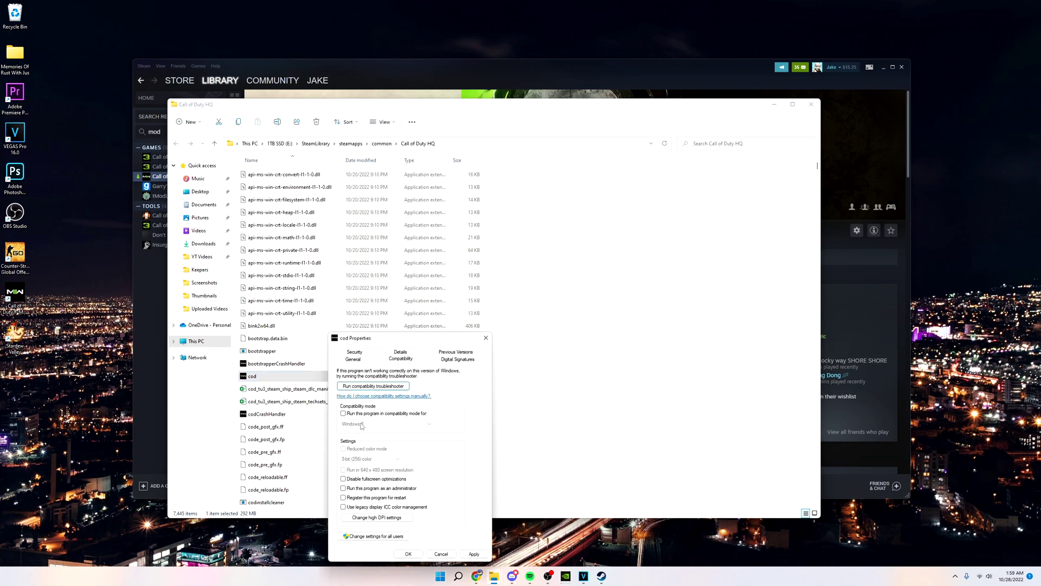
Close cod's Properties and bring Steam's Modern Warfare II page to the front
click(408, 553)
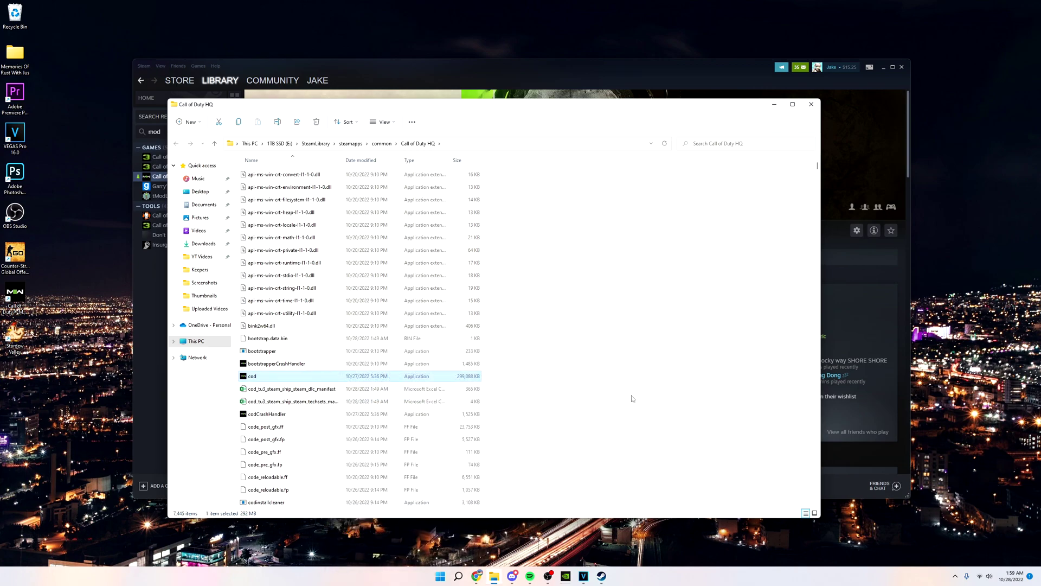
click(805, 96)
click(535, 514)
Open Modern Warfare II's Steam Properties on the Local Files section showing 55.47 GB installed
click(601, 576)
right_click(168, 176)
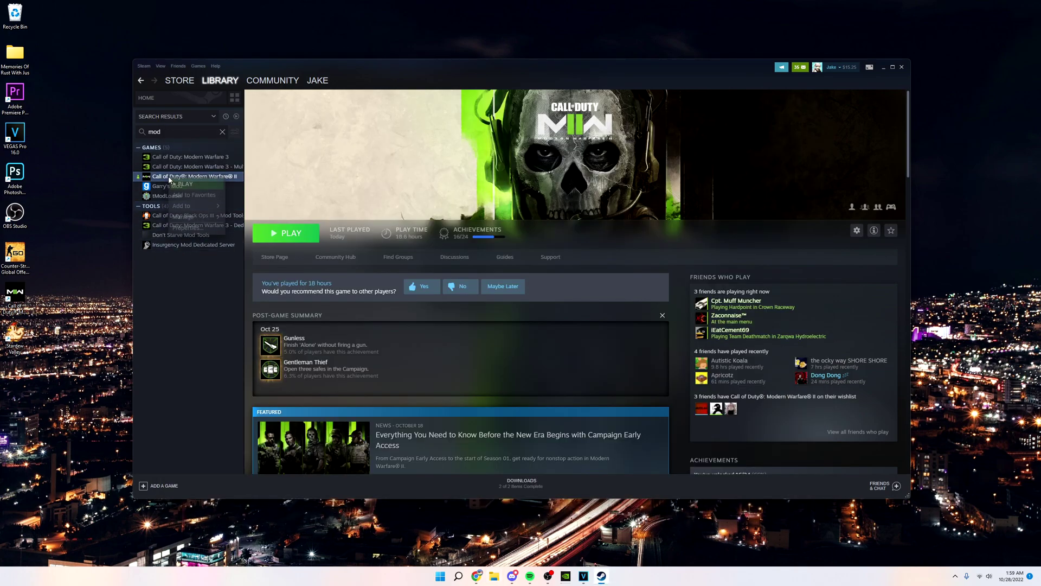
click(193, 174)
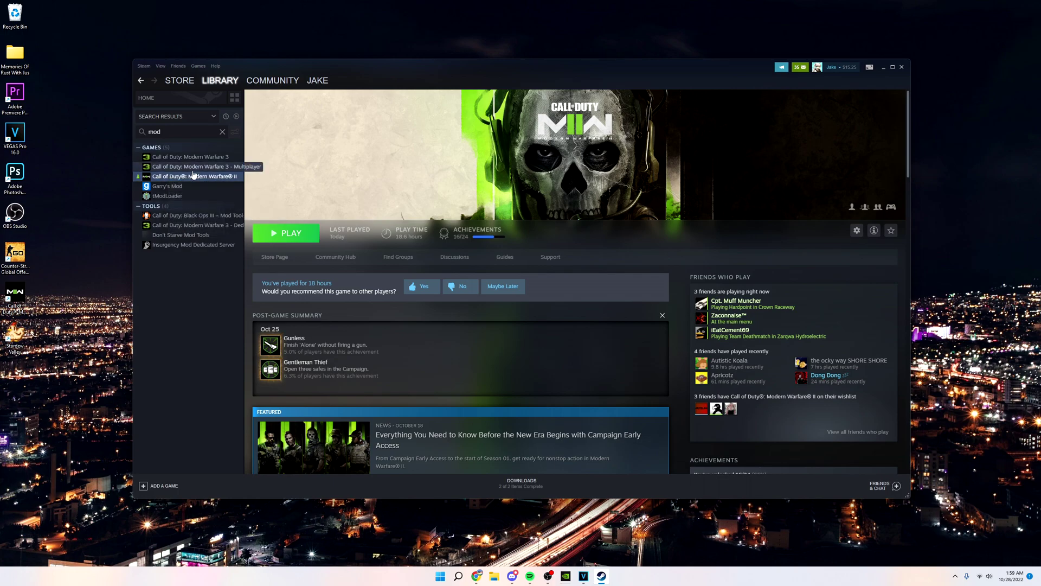
right_click(194, 175)
mouse_move(215, 216)
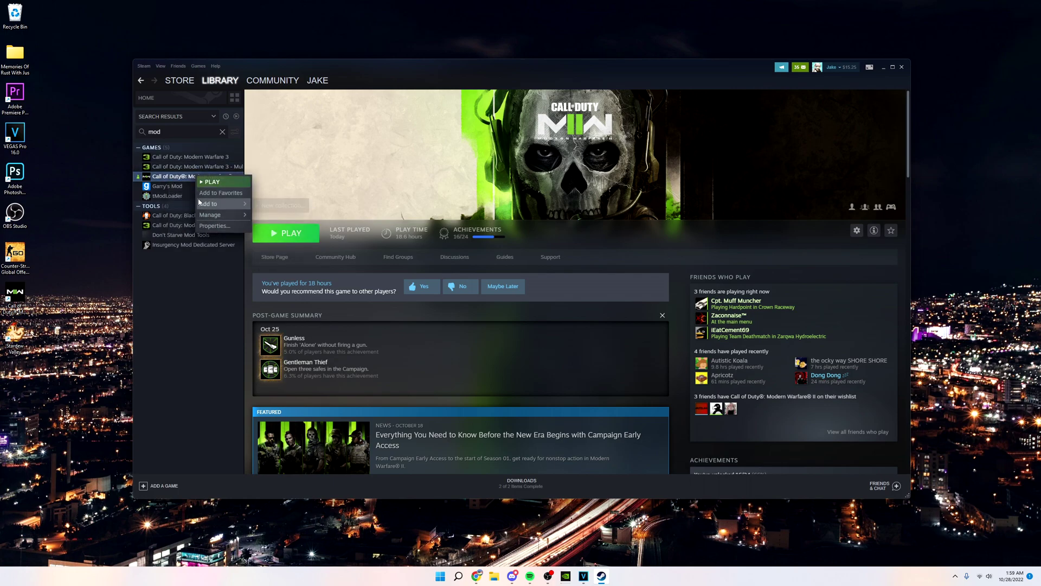
click(214, 225)
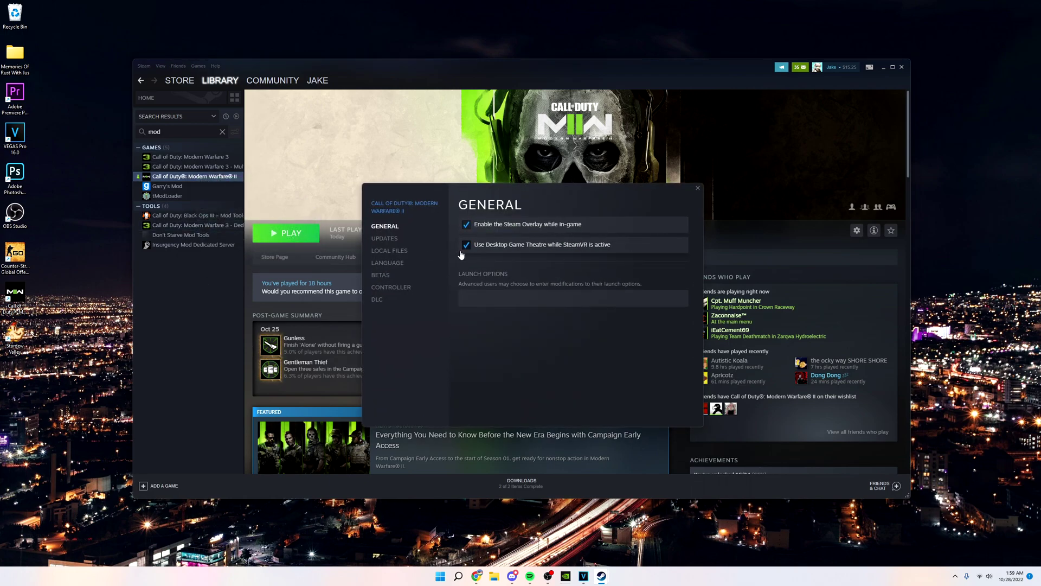
click(400, 251)
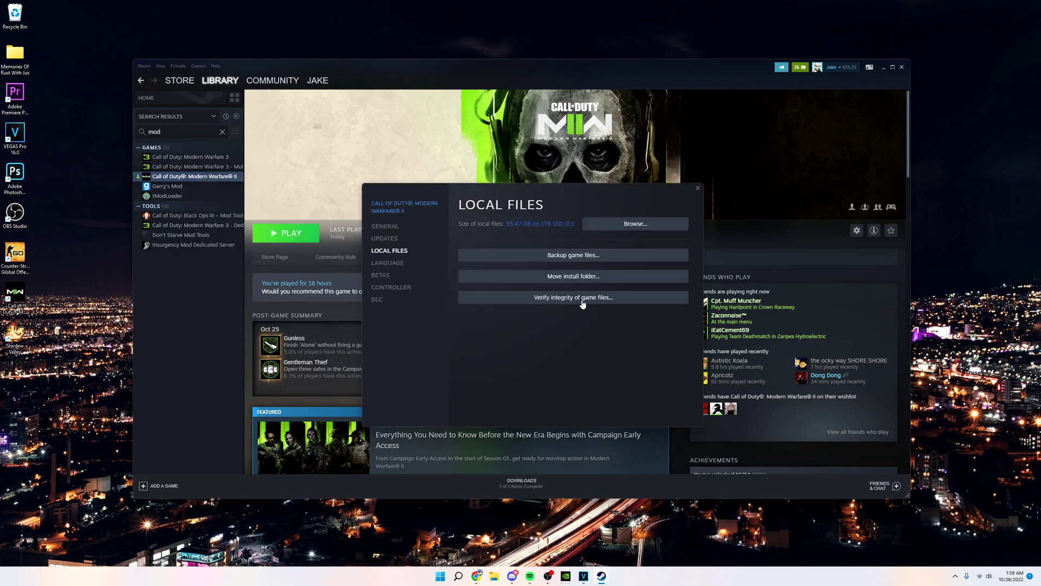
Run Verify integrity of game files for Modern Warfare II, letting it progress to 39%
click(561, 302)
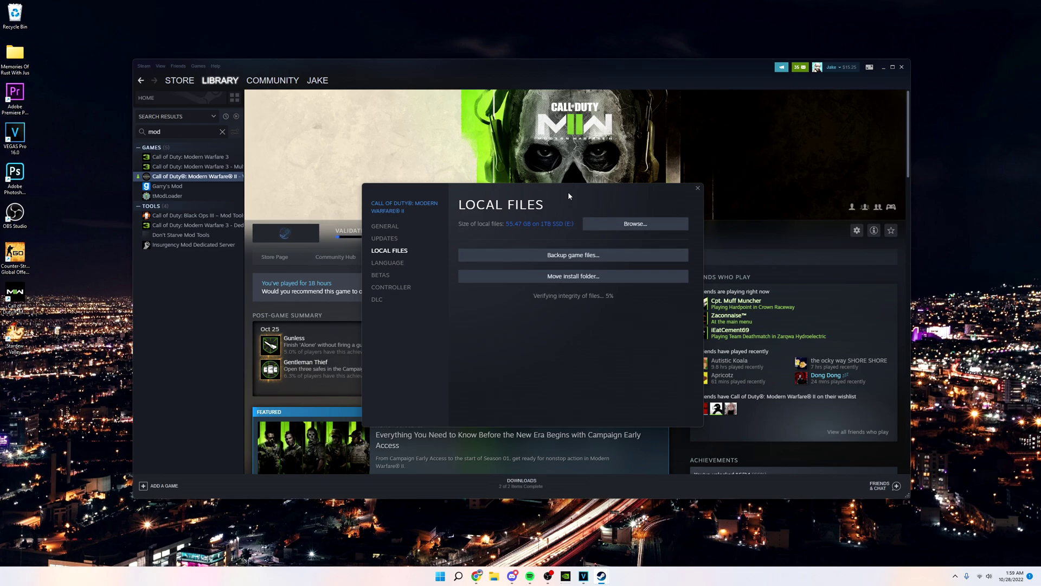
drag(568, 191, 561, 173)
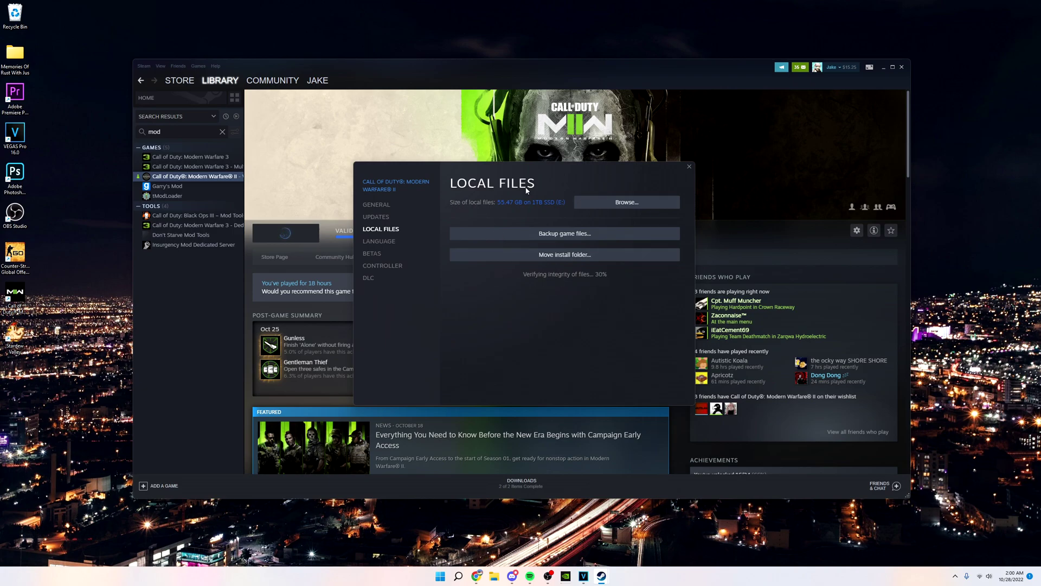
drag(521, 190, 525, 188)
mouse_move(590, 187)
mouse_down()
mouse_move(582, 177)
mouse_move(573, 193)
mouse_up()
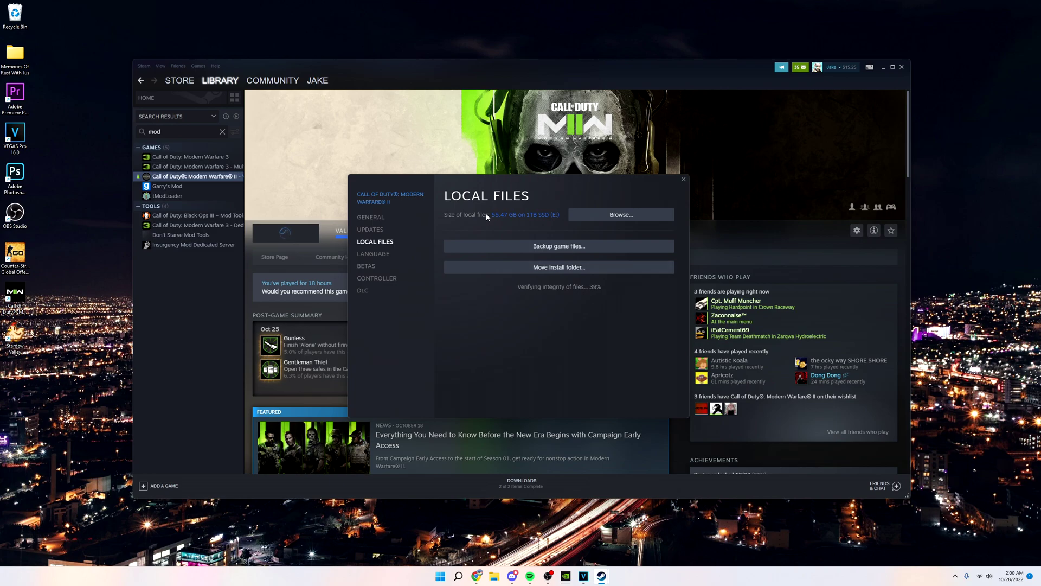
key(Down)
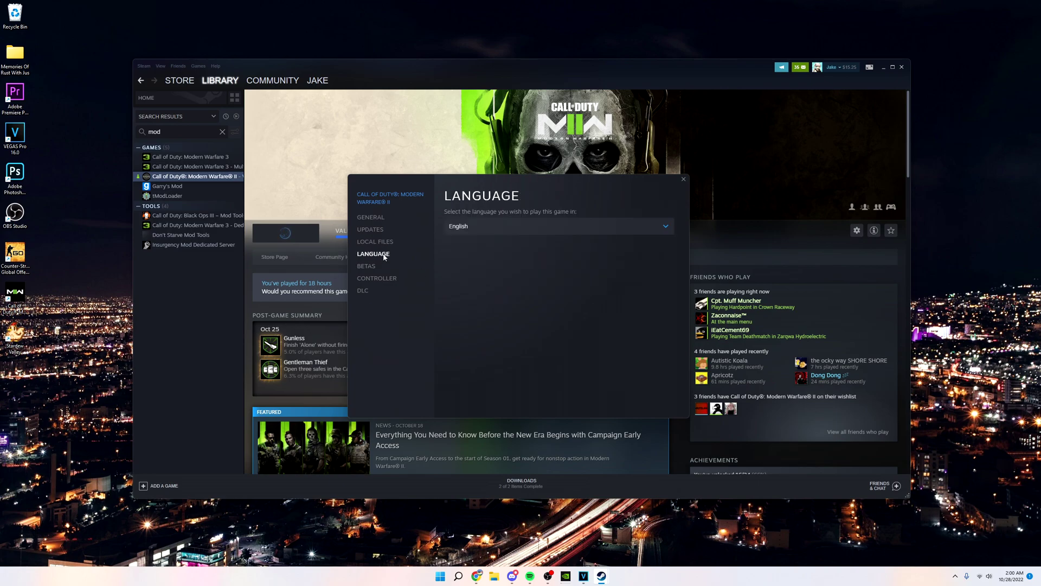
key(Up)
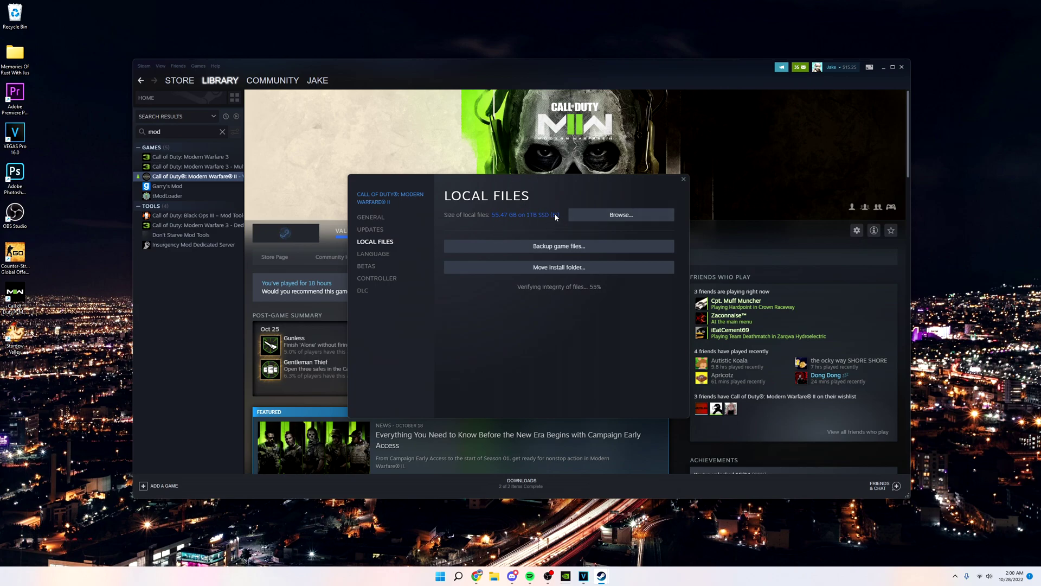
click(459, 576)
text(storag)
click(412, 352)
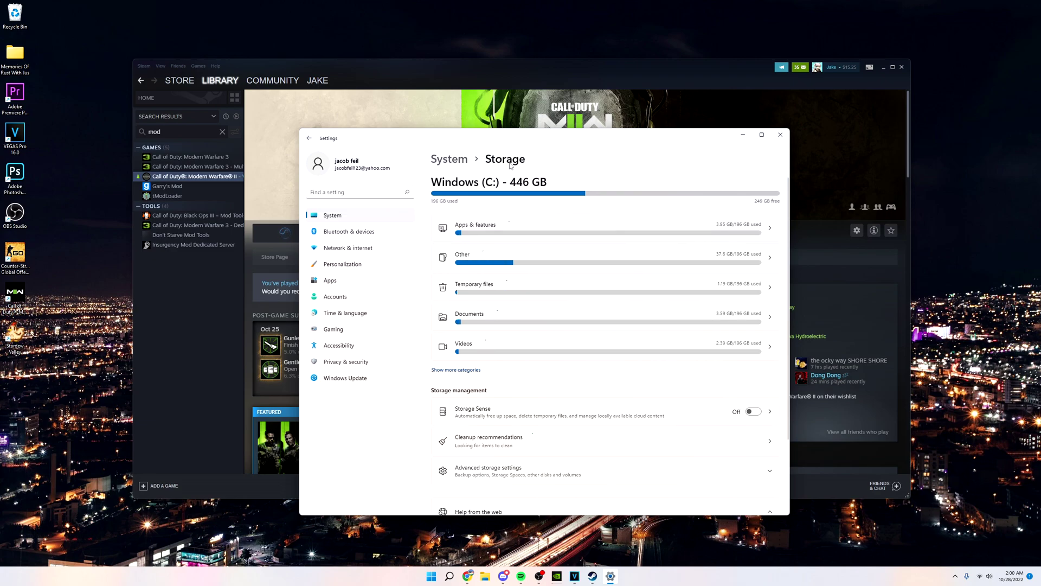
click(517, 240)
scroll(472, 268, down, 5)
scroll(466, 274, up, 5)
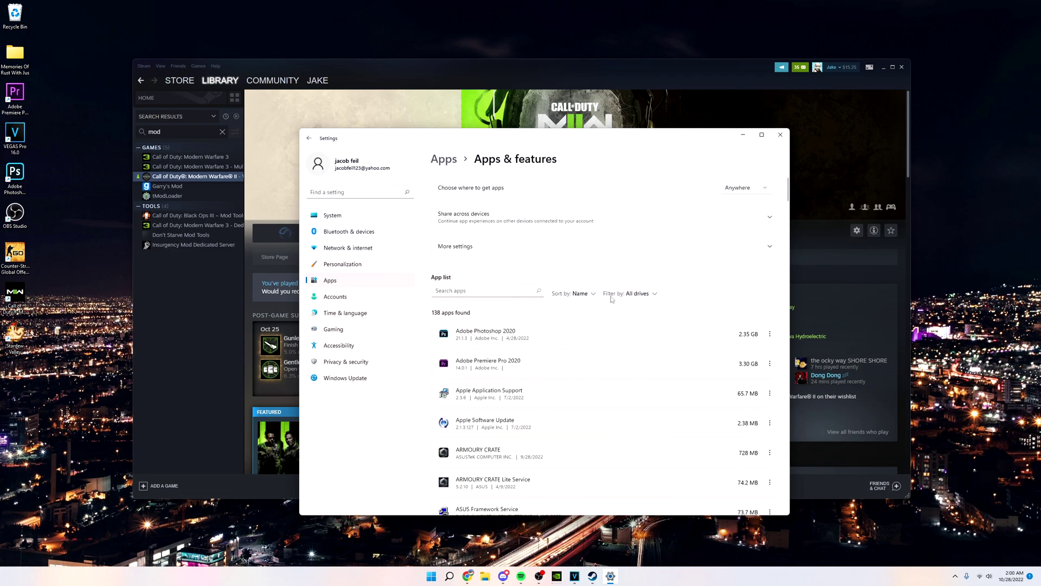
click(781, 135)
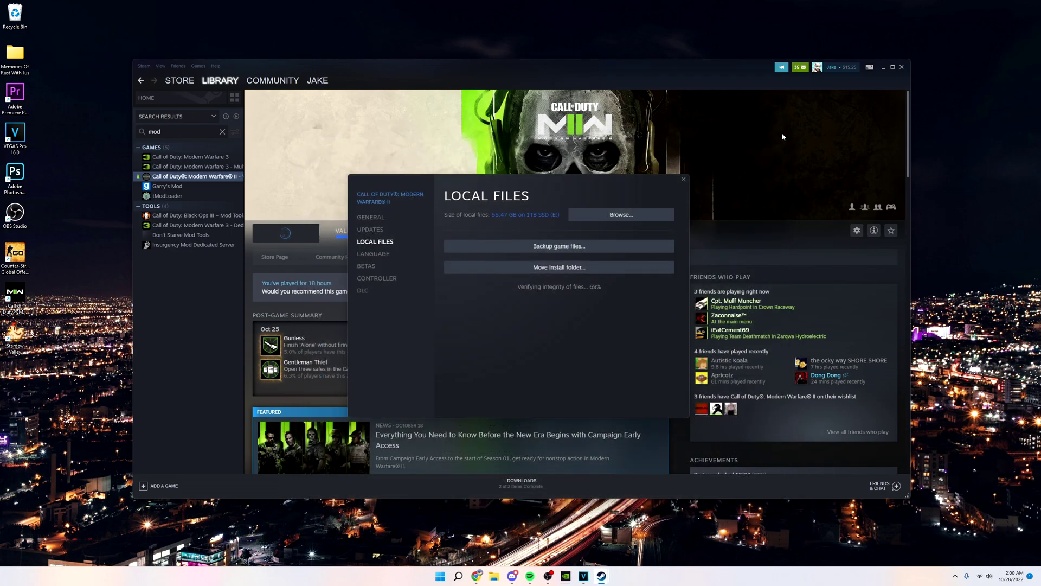
Open the install folder via Browse, then close it and the game's Properties window
click(591, 217)
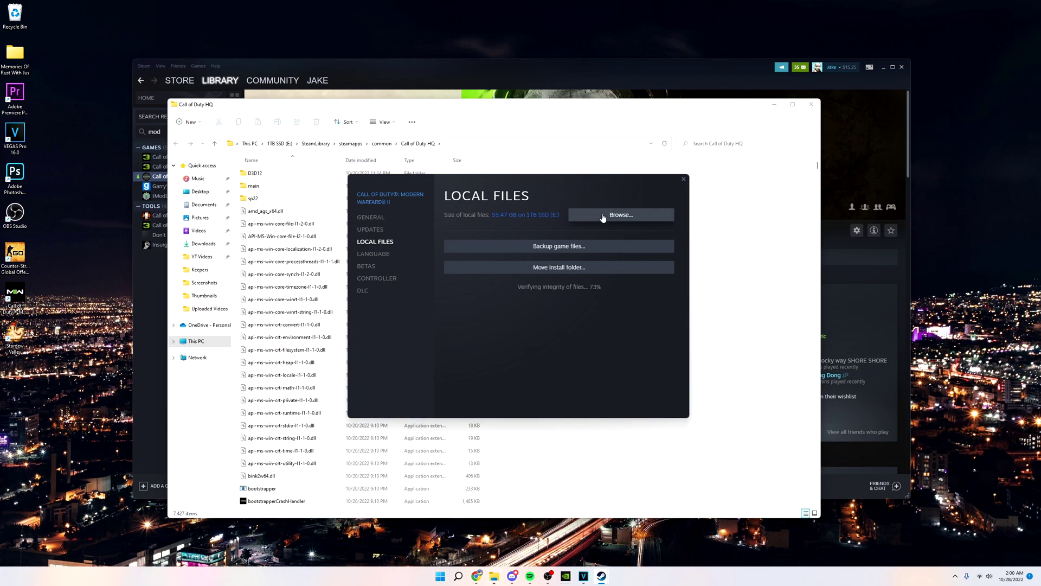
click(684, 180)
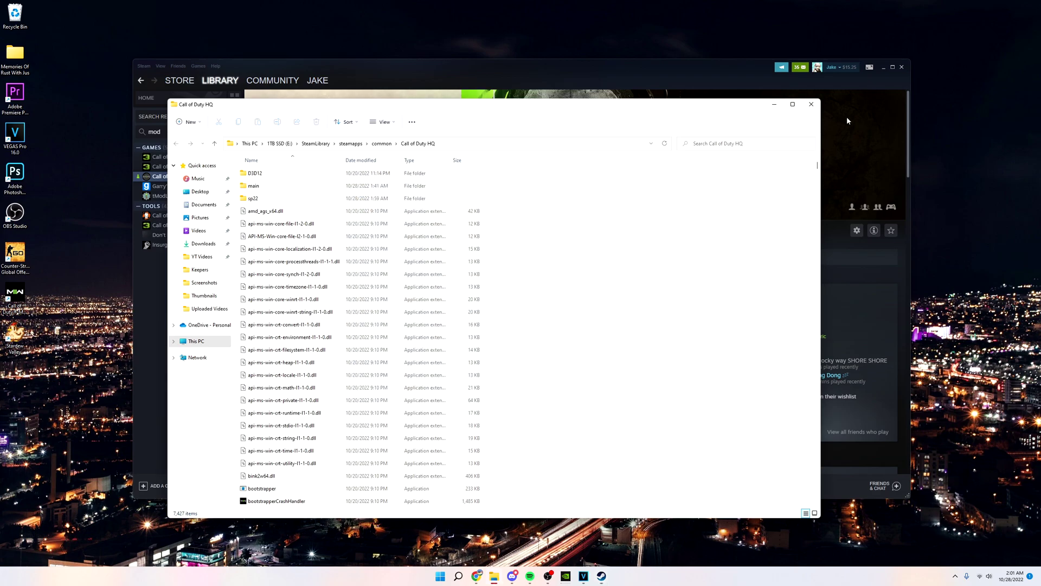
click(812, 104)
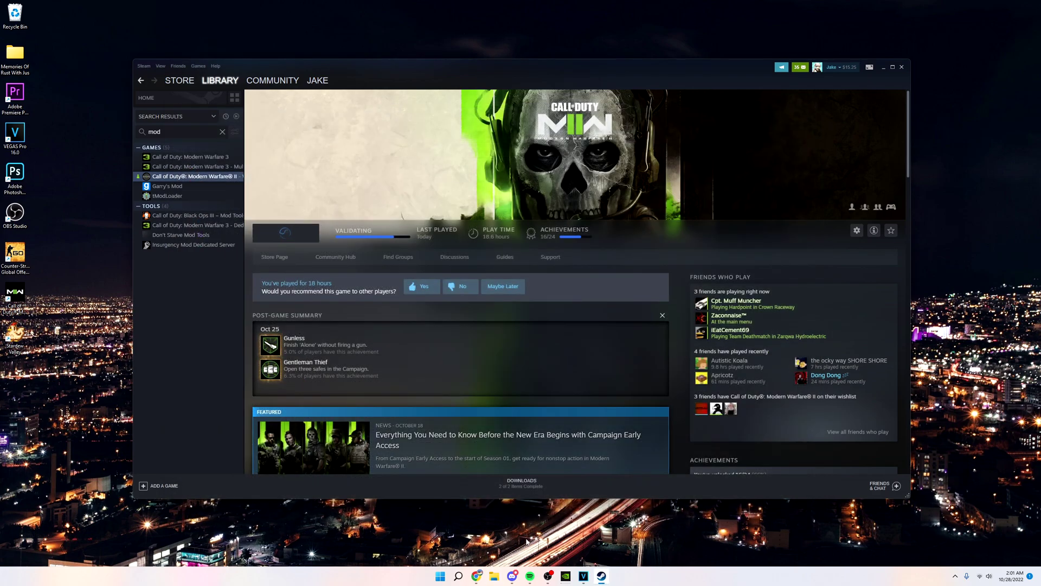
Search Windows for 'storage', then dismiss the search panel
click(458, 576)
text(storage)
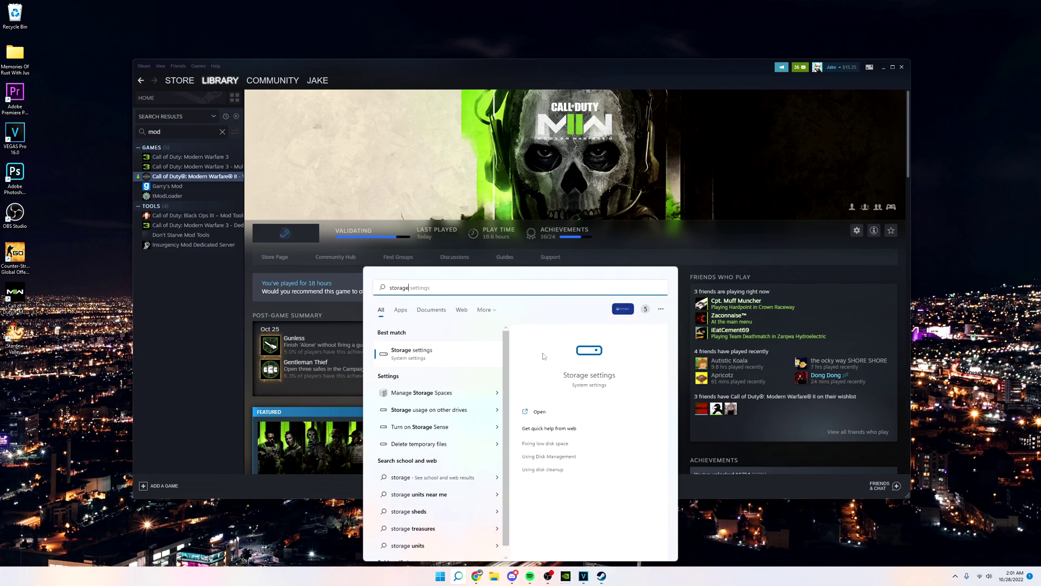
click(866, 346)
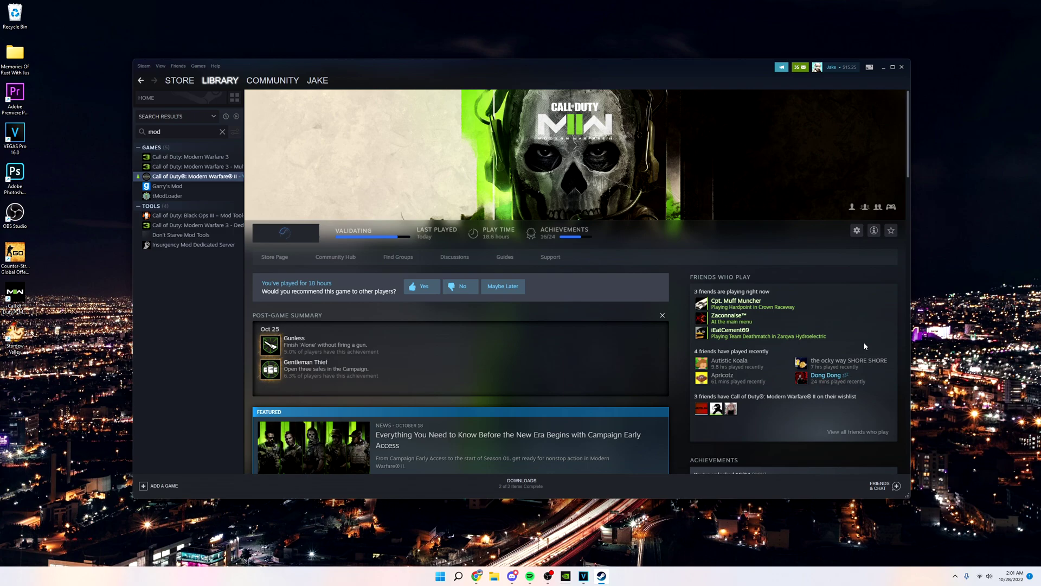